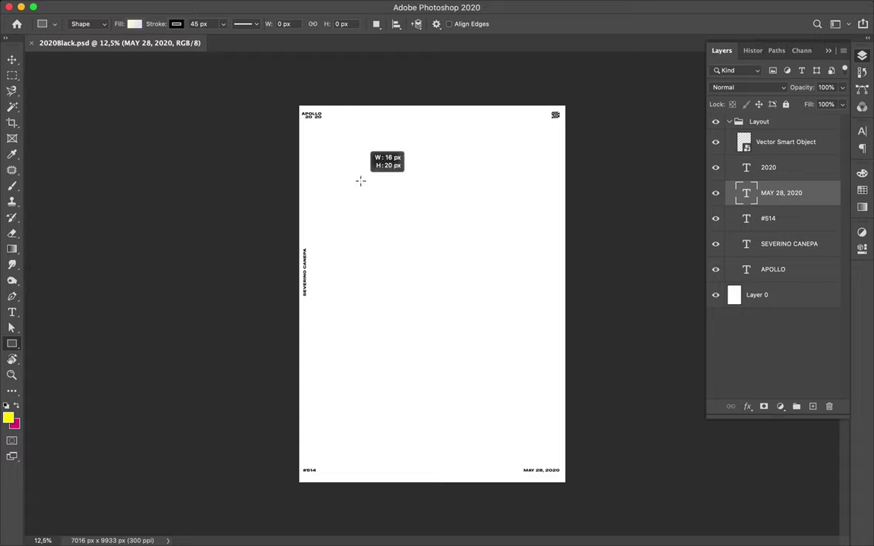
- Centre the gradient square horizontally and vertically on the canvas using Align To Canvas
{"action": "type", "text": "v"}
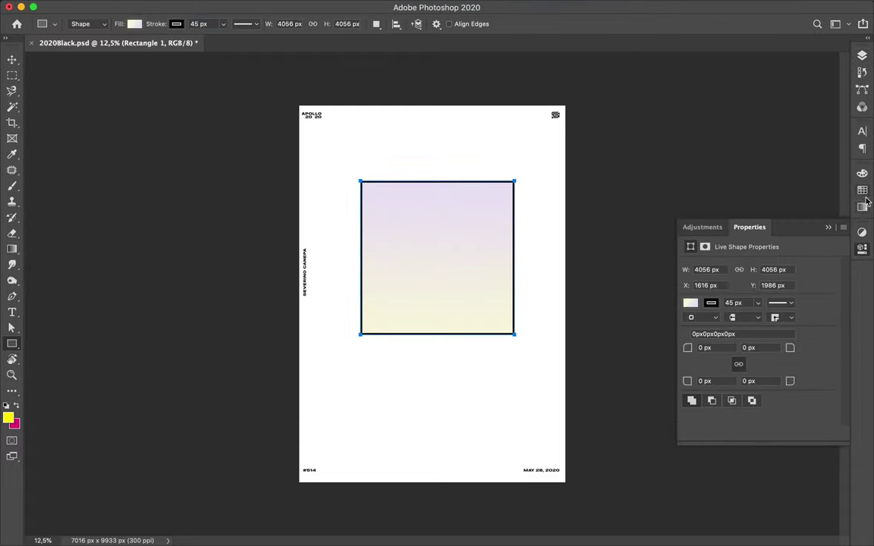
{"action": "type", "text": "v"}
{"action": "left_click", "coordinate": [394, 23]}
{"action": "left_click", "coordinate": [430, 135]}
{"action": "left_click", "coordinate": [425, 150]}
{"action": "left_click", "coordinate": [431, 57]}
{"action": "left_click", "coordinate": [356, 57]}
{"action": "left_click", "coordinate": [512, 198]}
- Draw a thin 910×149 px outlined bar above the gradient square
{"action": "key", "text": "u"}
{"action": "left_click_drag", "start_coordinate": [356, 184], "coordinate": [393, 189]}
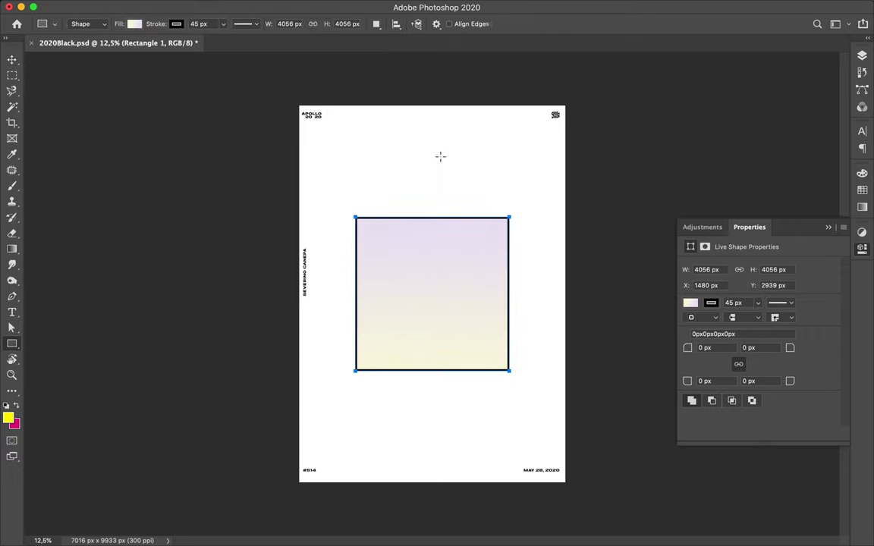
{"action": "left_click", "coordinate": [135, 24]}
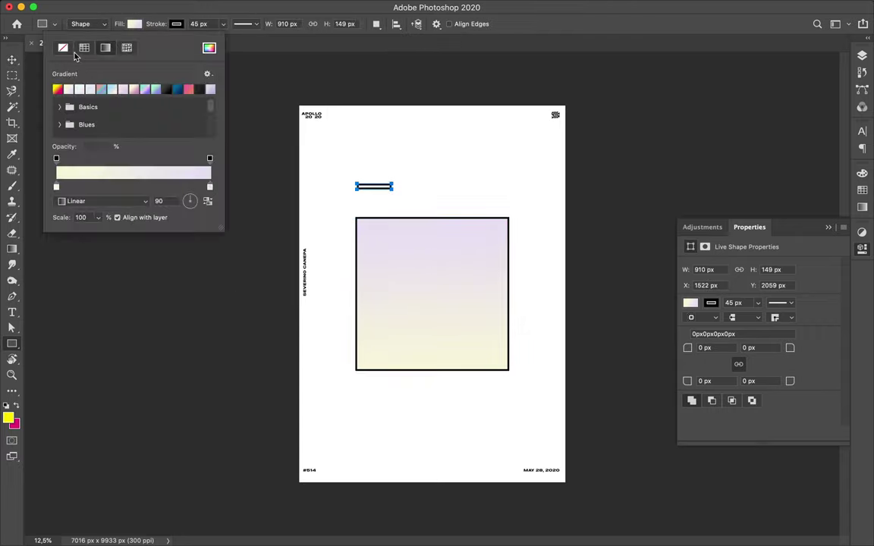
- Fill the bar with white and move it down beside the square's lower right
{"action": "left_click", "coordinate": [84, 48]}
{"action": "key", "text": "v"}
{"action": "scroll", "coordinate": [437, 187], "scroll_direction": "up", "scroll_amount": 1}
{"action": "mouse_move", "coordinate": [388, 185]}
{"action": "left_mouse_down"}
{"action": "mouse_move", "coordinate": [377, 203]}
{"action": "mouse_move", "coordinate": [378, 182]}
{"action": "mouse_move", "coordinate": [516, 397]}
{"action": "left_mouse_up"}
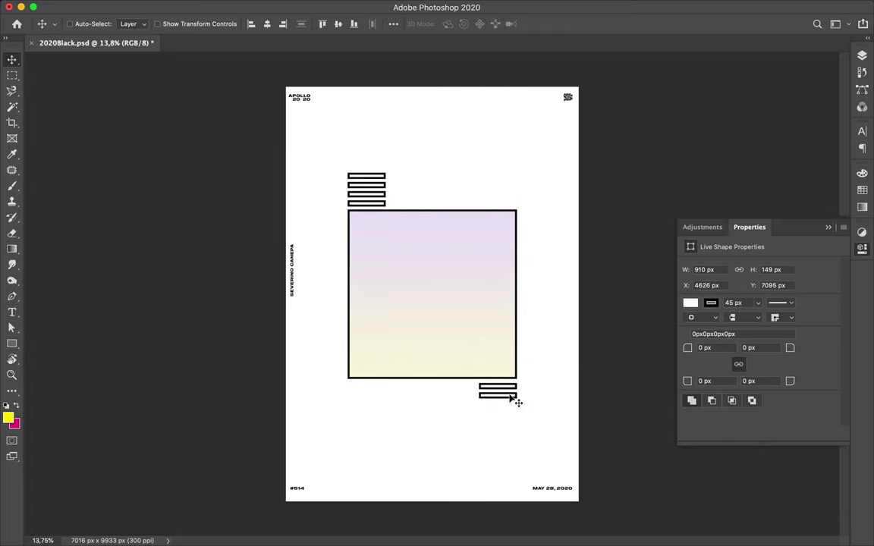
- Copy the bar pair to the square's upper right and rotate it 90° to vertical
{"action": "scroll", "coordinate": [516, 400], "scroll_direction": "up", "scroll_amount": 2}
{"action": "left_click_drag", "start_coordinate": [501, 334], "coordinate": [558, 131]}
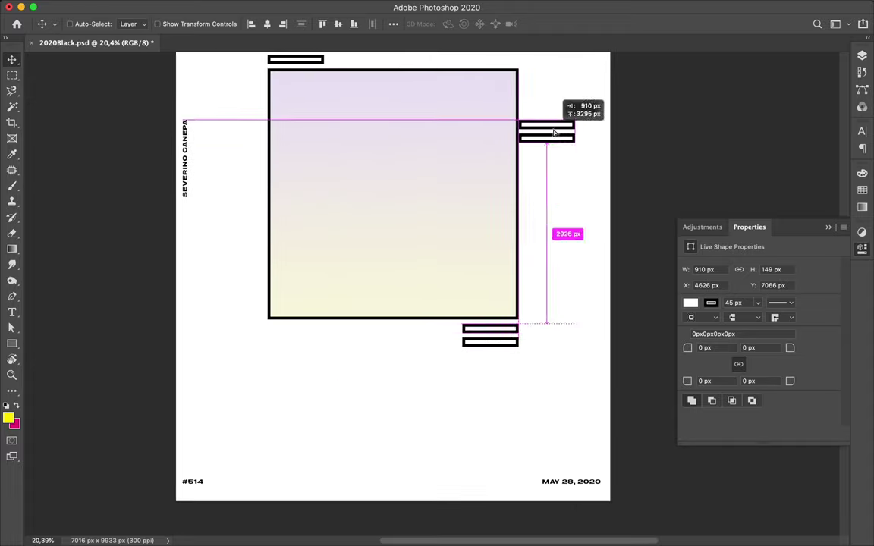
{"action": "key", "text": "ctrl+t"}
{"action": "mouse_move", "coordinate": [523, 102]}
{"action": "left_mouse_down"}
{"action": "mouse_move", "coordinate": [564, 102]}
{"action": "mouse_move", "coordinate": [602, 144]}
{"action": "mouse_move", "coordinate": [544, 120]}
{"action": "left_mouse_up"}
{"action": "key", "text": "Return"}
{"action": "key", "text": "ctrl+z"}
{"action": "key", "text": "ctrl+t"}
{"action": "key", "text": "Return"}
{"action": "scroll", "coordinate": [545, 114], "scroll_direction": "up", "scroll_amount": 2}
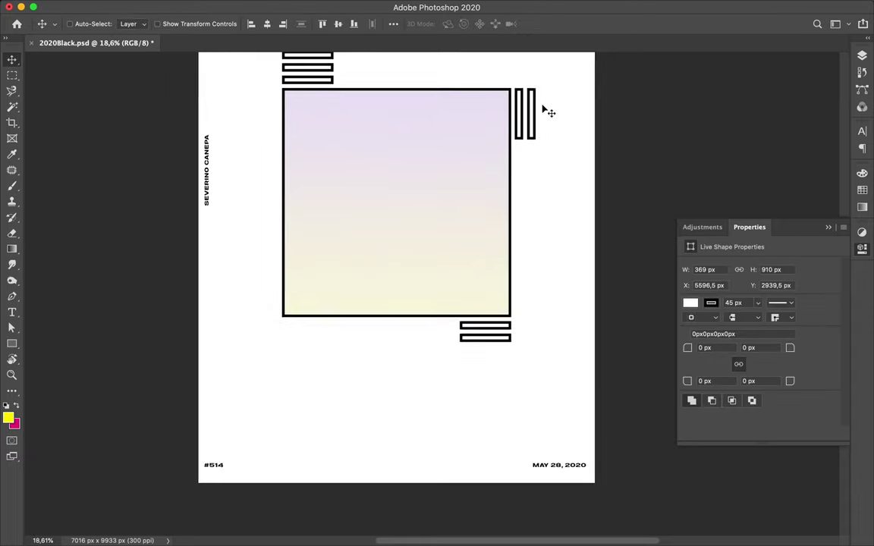
{"action": "scroll", "coordinate": [560, 141], "scroll_direction": "down", "scroll_amount": 2}
{"action": "scroll", "coordinate": [558, 148], "scroll_direction": "down", "scroll_amount": 2}
{"action": "scroll", "coordinate": [562, 170], "scroll_direction": "down", "scroll_amount": 2}
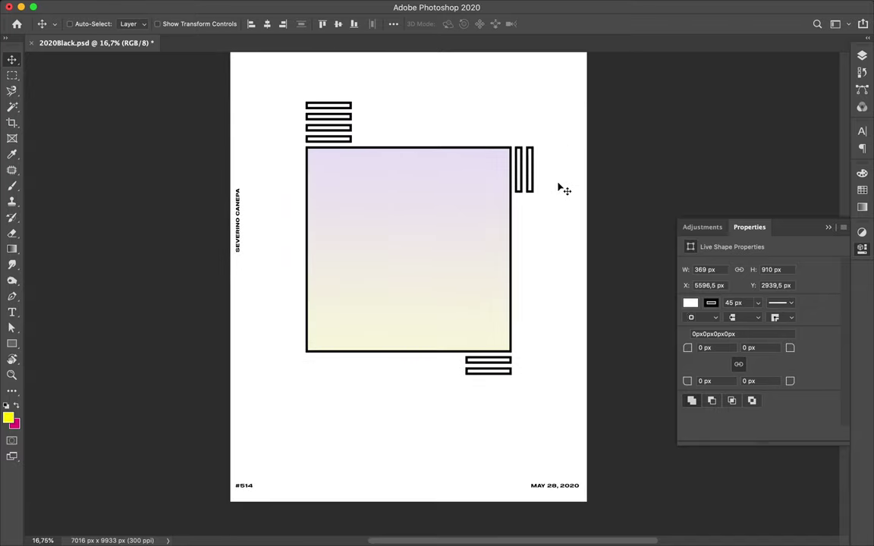
- Draw two large rectangles, one at the poster's lower left and one at its top right
{"action": "key", "text": "u"}
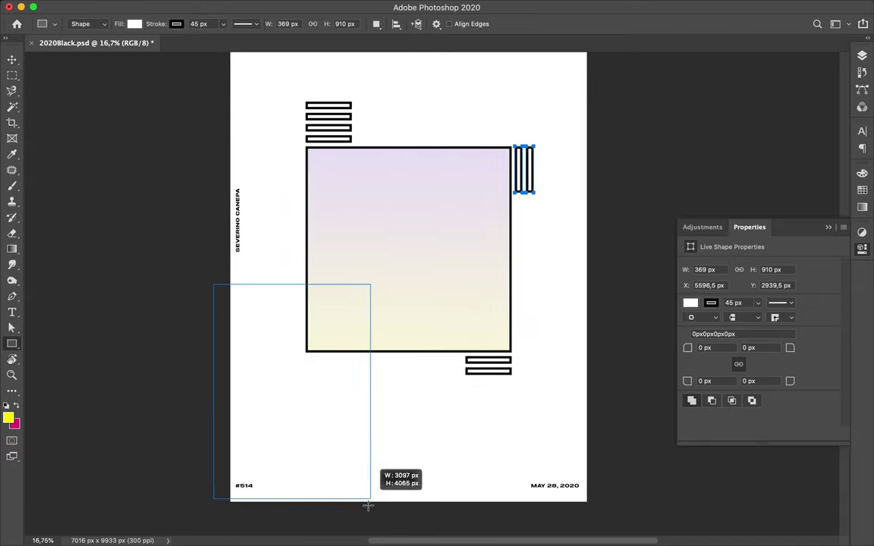
{"action": "left_click_drag", "start_coordinate": [213, 287], "coordinate": [361, 511]}
{"action": "scroll", "coordinate": [449, 443], "scroll_direction": "down", "scroll_amount": 1}
{"action": "scroll", "coordinate": [478, 228], "scroll_direction": "up", "scroll_amount": 2}
{"action": "left_click_drag", "start_coordinate": [506, 54], "coordinate": [618, 263]}
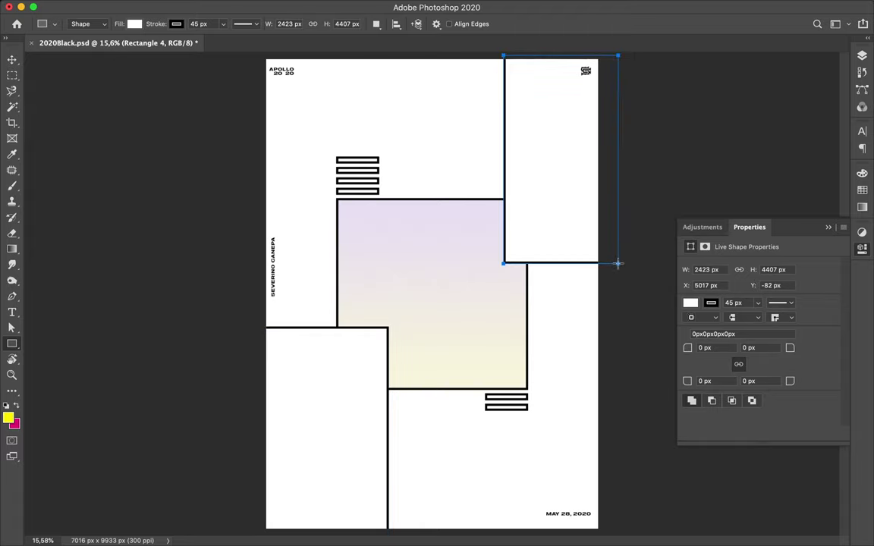
- Move the new rectangle layers below the gradient square and text layers
{"action": "left_click", "coordinate": [862, 55]}
{"action": "mouse_move", "coordinate": [767, 197]}
{"action": "left_mouse_down"}
{"action": "mouse_move", "coordinate": [770, 404]}
{"action": "mouse_move", "coordinate": [763, 376]}
{"action": "left_mouse_up"}
{"action": "left_click", "coordinate": [755, 238]}
{"action": "scroll", "coordinate": [755, 238], "scroll_direction": "up", "scroll_amount": 5}
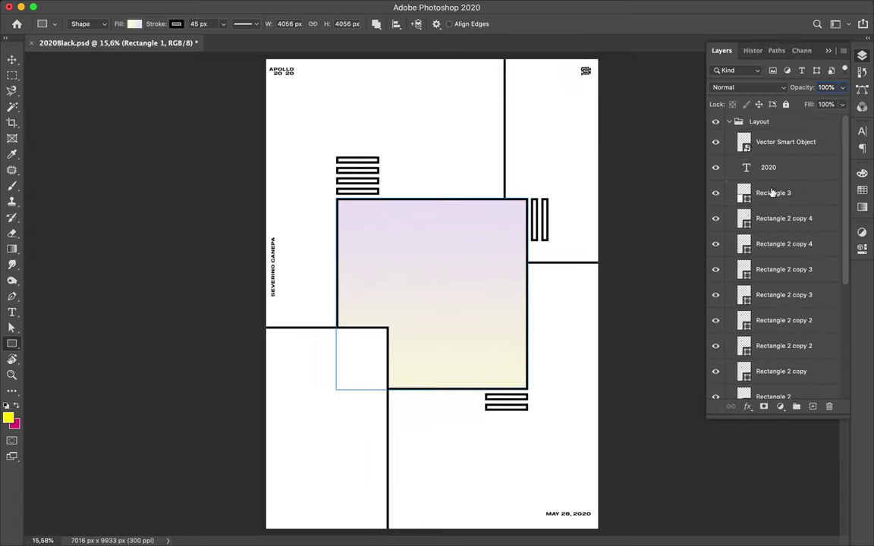
{"action": "left_click", "coordinate": [773, 192], "text": "shift"}
{"action": "scroll", "coordinate": [759, 227], "scroll_direction": "down", "scroll_amount": 5}
{"action": "left_click_drag", "start_coordinate": [767, 230], "coordinate": [740, 348]}
- Widen the lower-left rectangle rightward and extend the top-right rectangle leftward
{"action": "key", "text": "v"}
{"action": "key", "text": "ctrl+t"}
{"action": "key", "text": "Escape"}
{"action": "left_click", "coordinate": [361, 445]}
{"action": "key", "text": "ctrl+t"}
{"action": "left_click_drag", "start_coordinate": [388, 328], "coordinate": [424, 325]}
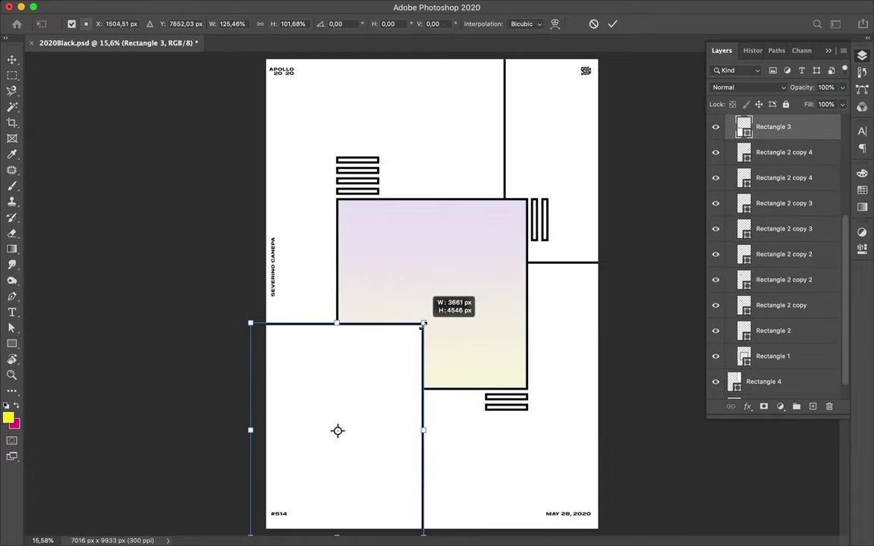
{"action": "key", "text": "Return"}
{"action": "left_click", "coordinate": [533, 155]}
{"action": "key", "text": "ctrl+t"}
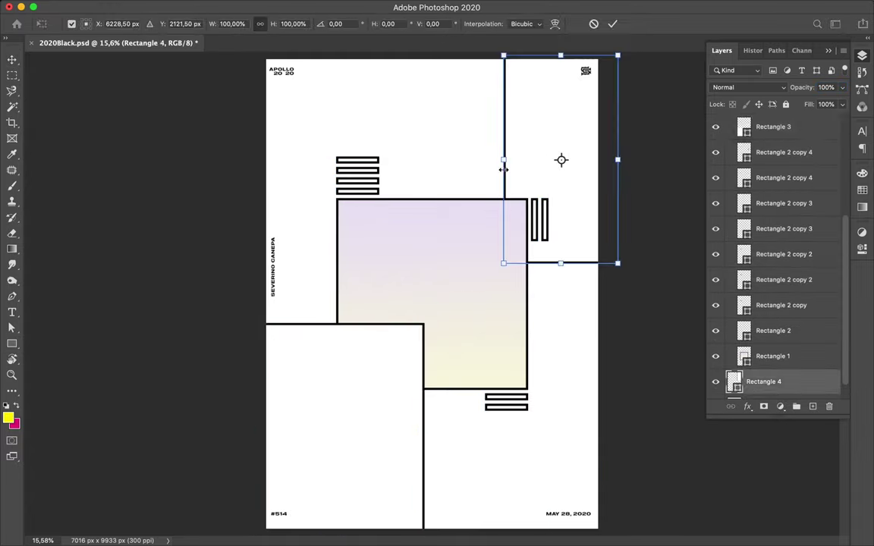
{"action": "left_click_drag", "start_coordinate": [505, 157], "coordinate": [472, 157]}
{"action": "key", "text": "Return"}
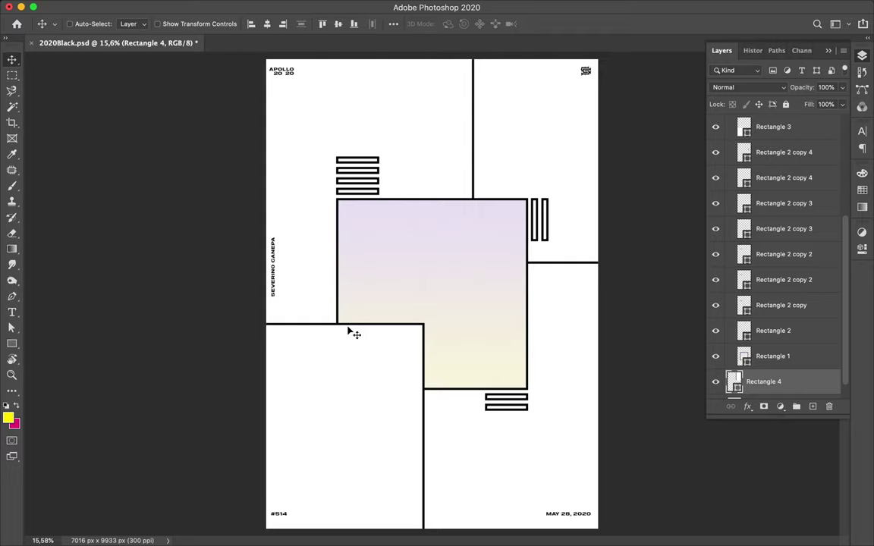
- Draw a small square above the gradient square and tuck its layer behind the top-right rectangle
{"action": "key", "text": "u"}
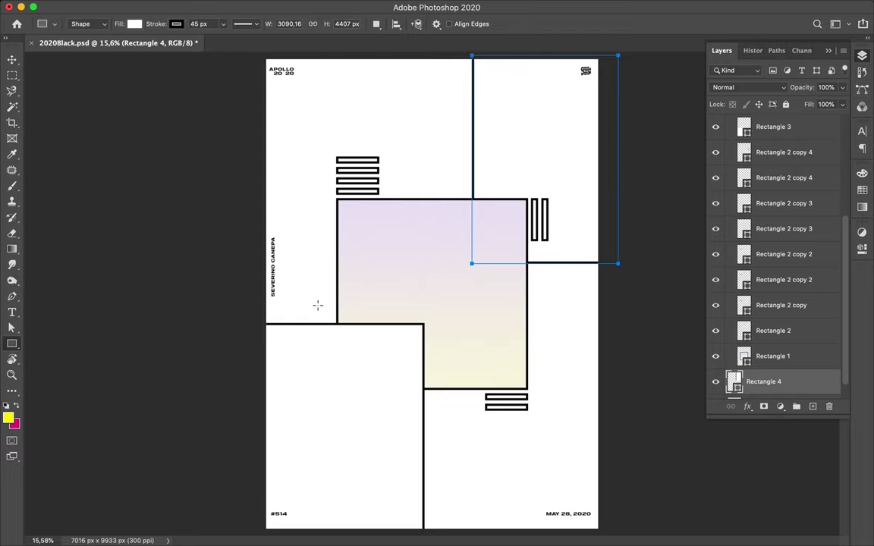
{"action": "left_click_drag", "start_coordinate": [444, 172], "coordinate": [501, 226]}
{"action": "key", "text": "v"}
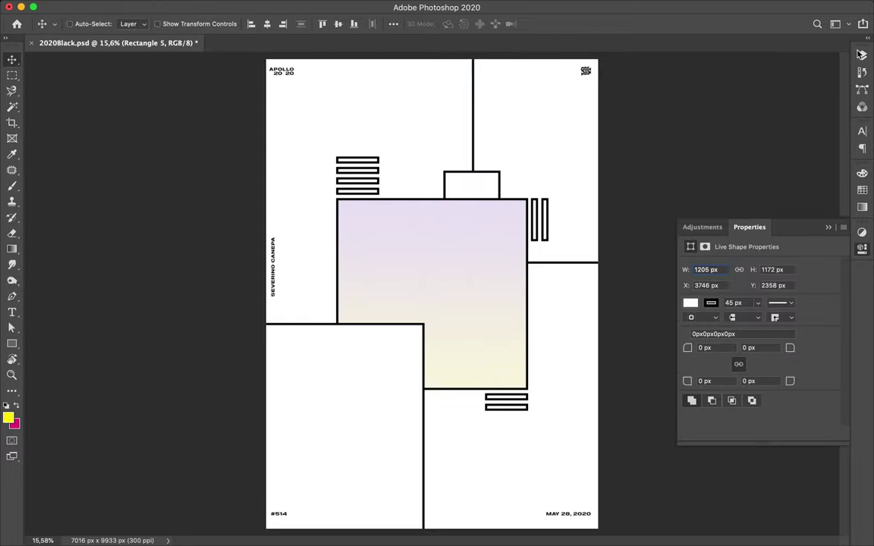
{"action": "left_click", "coordinate": [862, 54]}
{"action": "left_click_drag", "start_coordinate": [759, 334], "coordinate": [761, 367]}
- Draw a small square on the lower-left rectangle's top edge and raise its layer to the front
{"action": "key", "text": "u"}
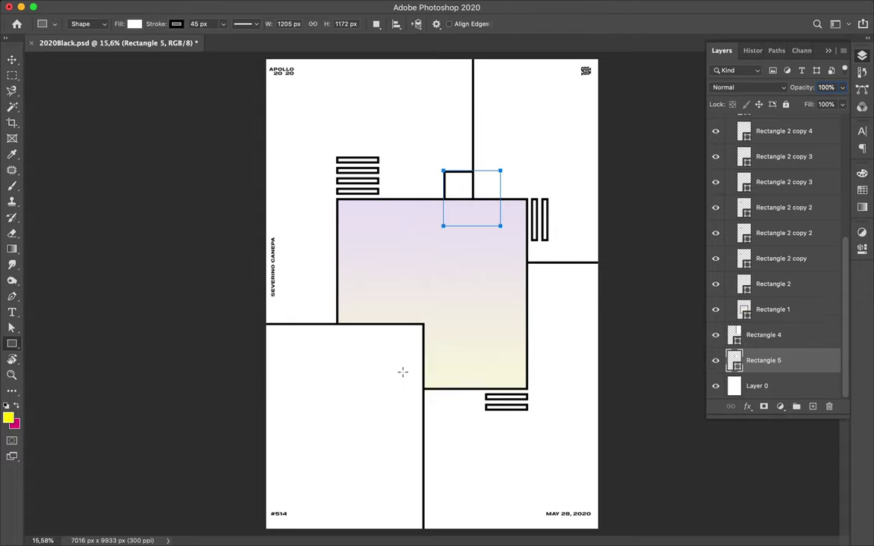
{"action": "left_click_drag", "start_coordinate": [319, 309], "coordinate": [357, 349]}
{"action": "key", "text": "v"}
{"action": "left_click", "coordinate": [862, 54]}
{"action": "mouse_move", "coordinate": [759, 359]}
{"action": "left_mouse_down"}
{"action": "mouse_move", "coordinate": [764, 182]}
{"action": "mouse_move", "coordinate": [766, 221]}
{"action": "left_mouse_up"}
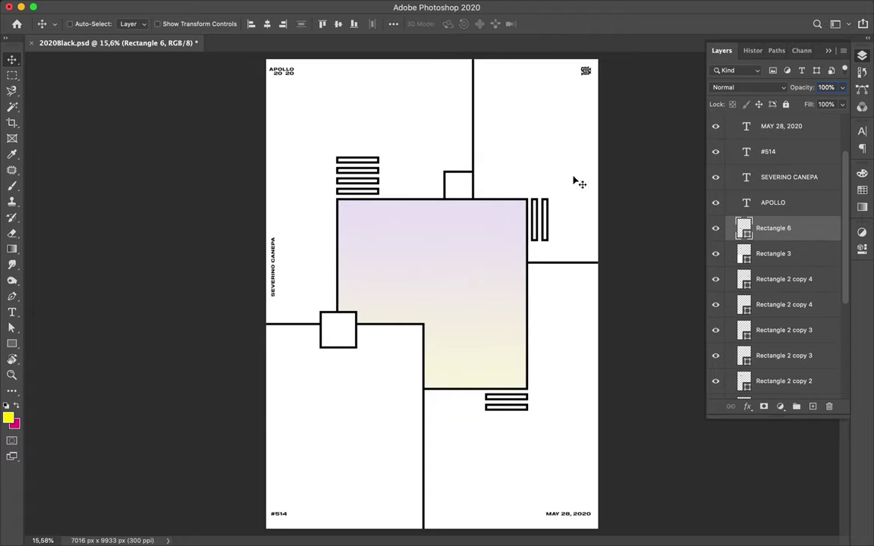
{"action": "scroll", "coordinate": [475, 168], "scroll_direction": "down", "scroll_amount": 1}
- Nudge the small squares, enlarge a copy into the bottom-left corner, and delete the original left square
{"action": "left_click_drag", "start_coordinate": [455, 190], "coordinate": [464, 202]}
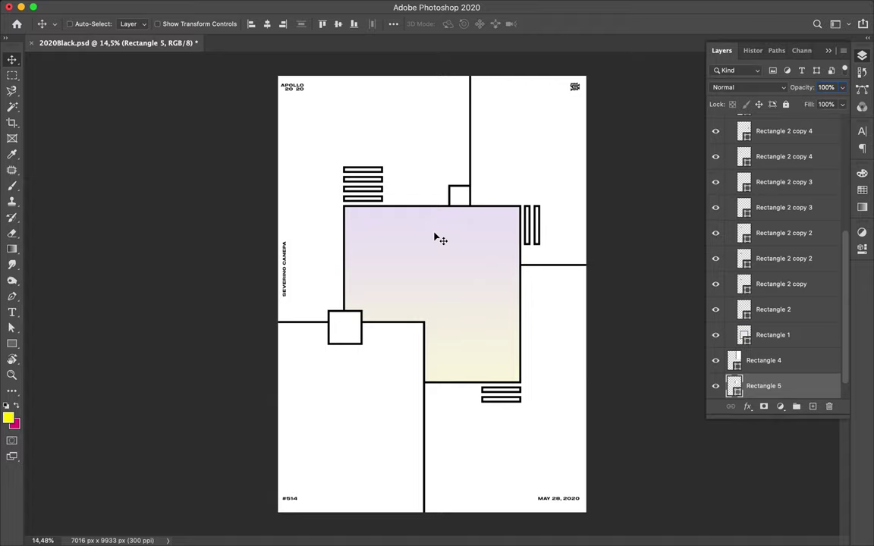
{"action": "left_click_drag", "start_coordinate": [351, 336], "coordinate": [349, 328]}
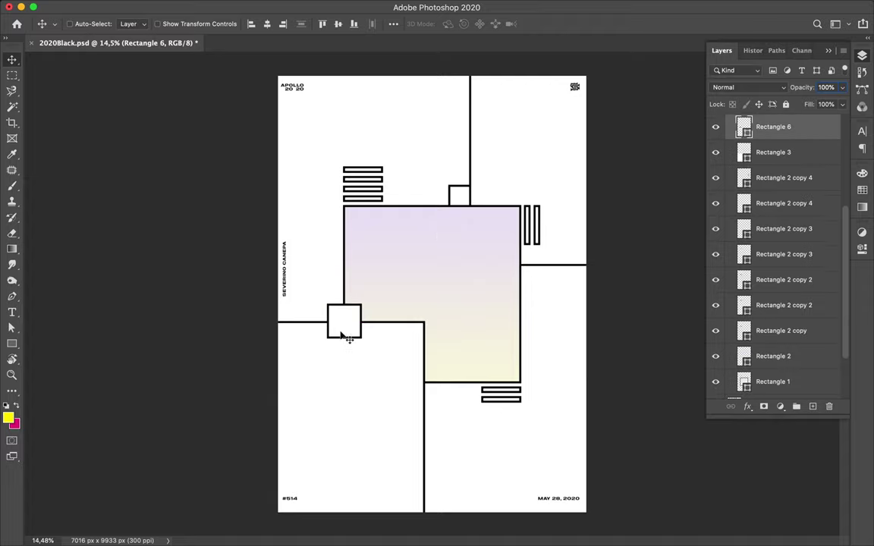
{"action": "mouse_move", "coordinate": [343, 329]}
{"action": "left_mouse_down"}
{"action": "mouse_move", "coordinate": [291, 500]}
{"action": "mouse_move", "coordinate": [380, 416]}
{"action": "left_mouse_up"}
{"action": "key", "text": "ctrl+t"}
{"action": "key", "text": "Return"}
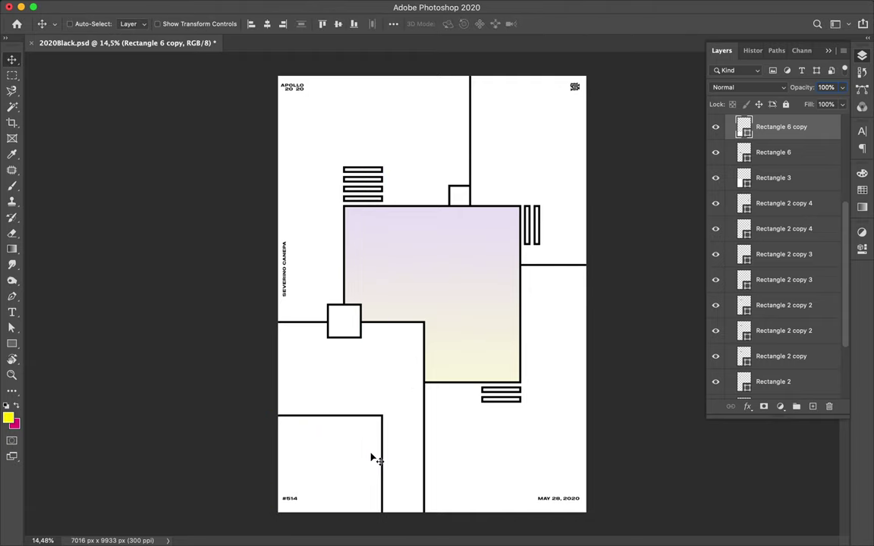
{"action": "left_click", "coordinate": [348, 328]}
{"action": "key", "text": "Delete"}
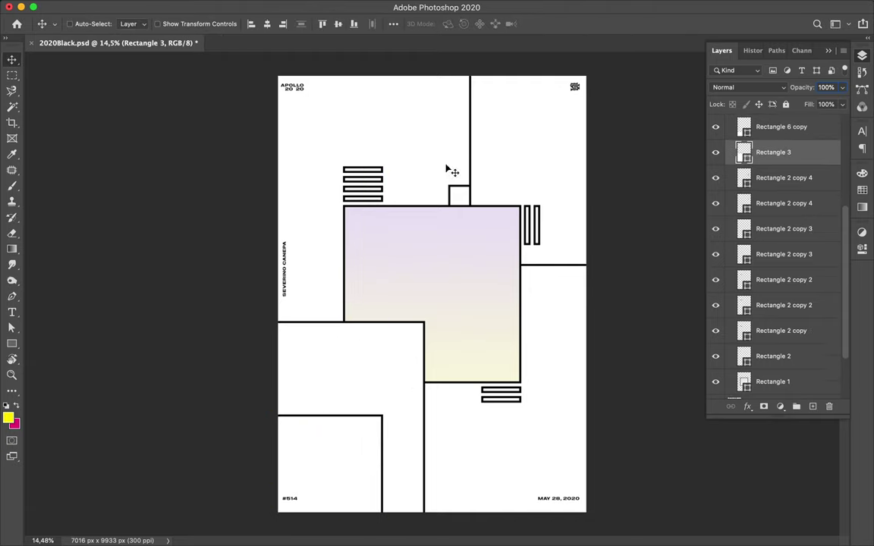
- Stretch the right vertical bar up to the poster's top edge
{"action": "left_click", "coordinate": [535, 223]}
{"action": "key", "text": "ctrl+t"}
{"action": "left_click_drag", "start_coordinate": [533, 204], "coordinate": [537, 67]}
{"action": "key", "text": "Return"}
- Stretch a bar beneath the gradient square leftward
{"action": "left_click", "coordinate": [522, 389]}
{"action": "key", "text": "ctrl+t"}
{"action": "left_click_drag", "start_coordinate": [481, 390], "coordinate": [396, 390]}
{"action": "key", "text": "Return"}
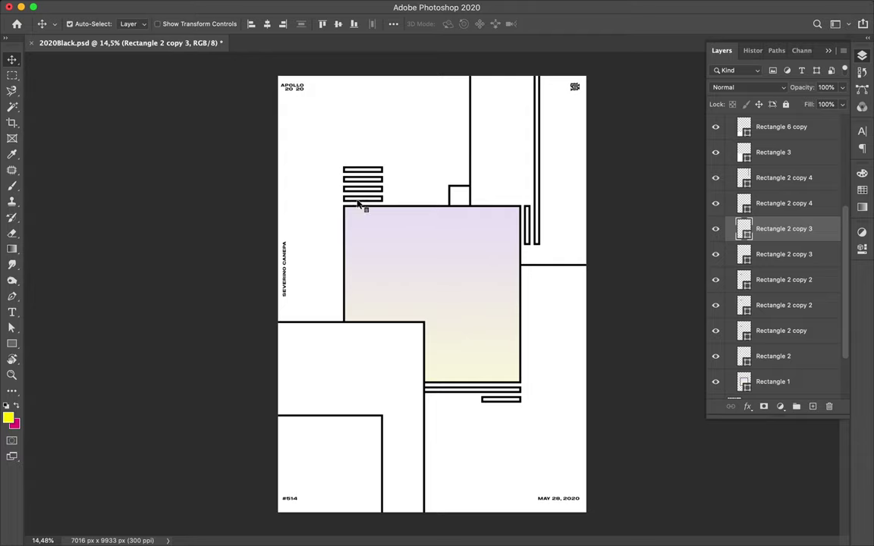
- Stretch the lowest bar of the top stack out to the poster's left edge
{"action": "left_click", "coordinate": [361, 200]}
{"action": "key", "text": "ctrl+t"}
{"action": "left_click_drag", "start_coordinate": [343, 199], "coordinate": [270, 199]}
{"action": "key", "text": "Return"}
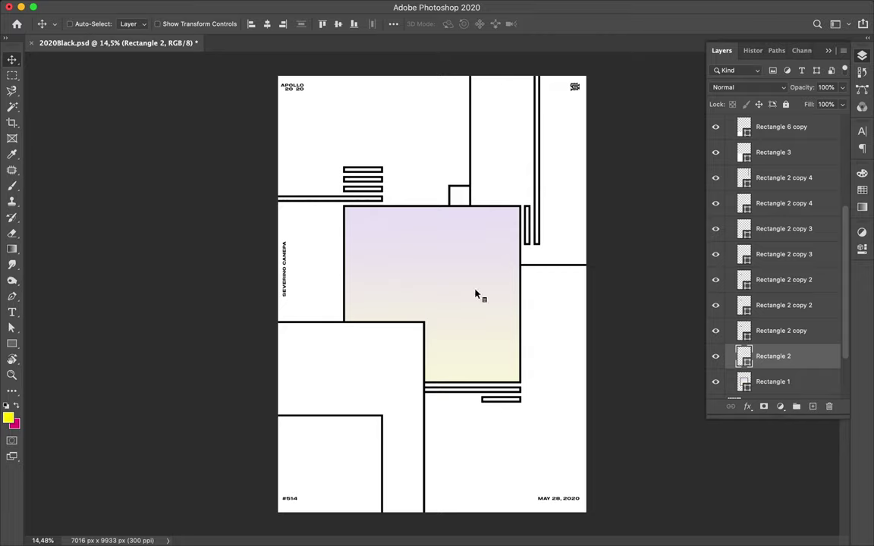
{"action": "left_click", "coordinate": [541, 306]}
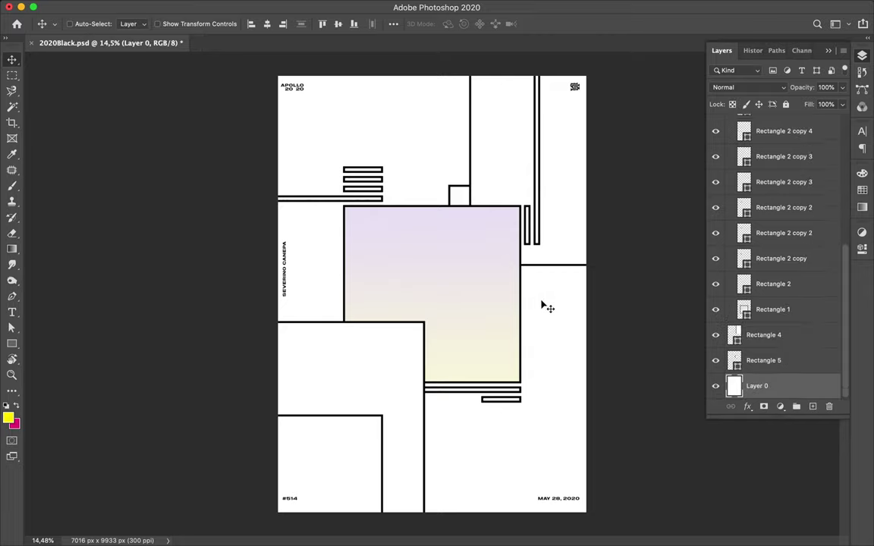
{"action": "key", "text": "ctrl+z"}
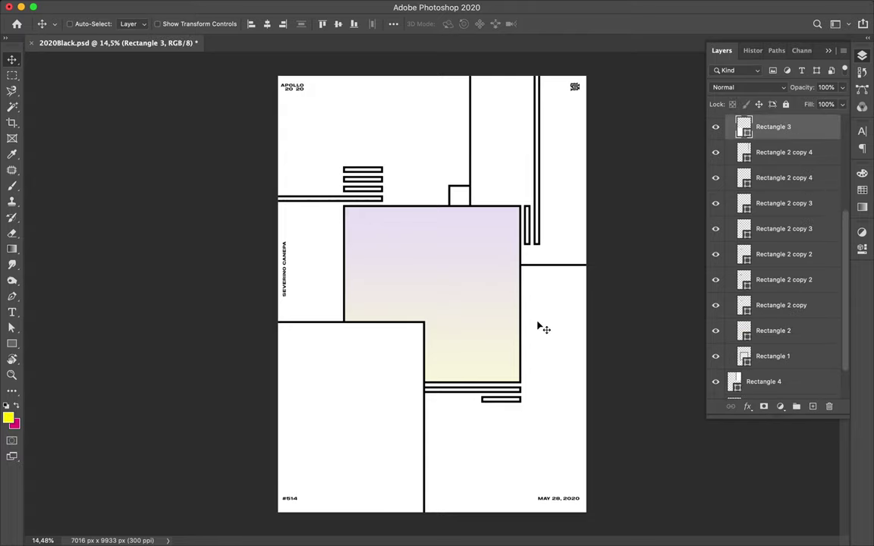
- Draw an outlined band across the poster top and copy it to the bottom
{"action": "key", "text": "u"}
{"action": "left_click_drag", "start_coordinate": [592, 64], "coordinate": [265, 104]}
{"action": "key", "text": "v"}
{"action": "mouse_move", "coordinate": [372, 174]}
{"action": "left_mouse_down", "text": "alt"}
{"action": "mouse_move", "coordinate": [445, 438]}
{"action": "mouse_move", "coordinate": [450, 509]}
{"action": "left_mouse_up", "text": "alt"}
- Draw a tall outlined strip along the poster's left edge
{"action": "key", "text": "u"}
{"action": "left_click_drag", "start_coordinate": [260, 530], "coordinate": [292, 227]}
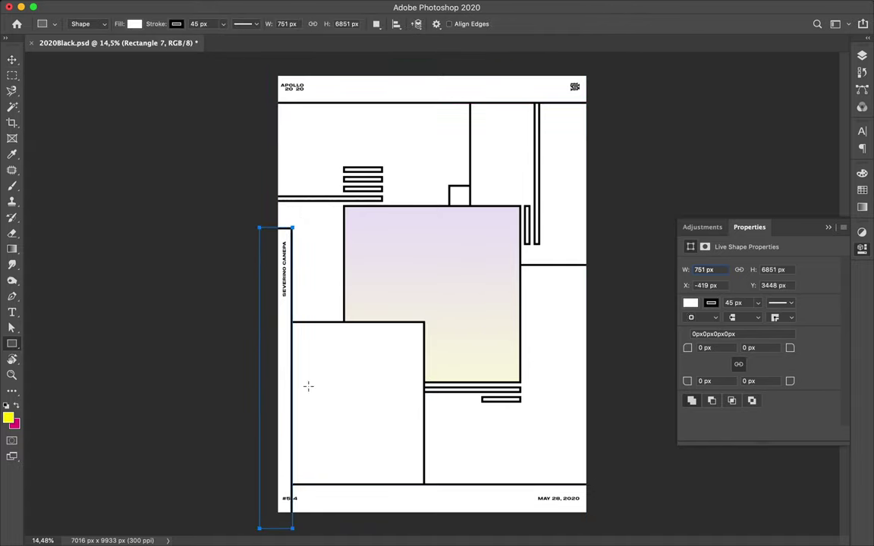
{"action": "key", "text": "v"}
{"action": "key", "text": "F7"}
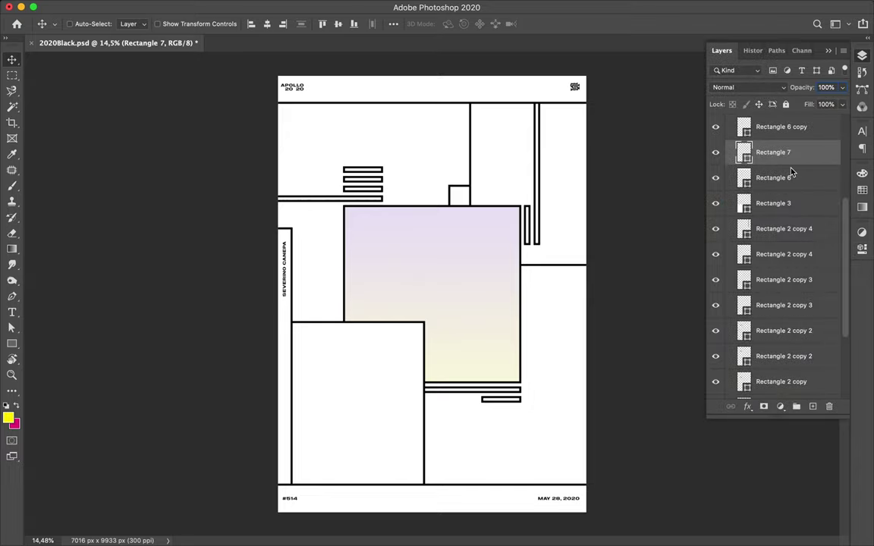
{"action": "key", "text": "m"}
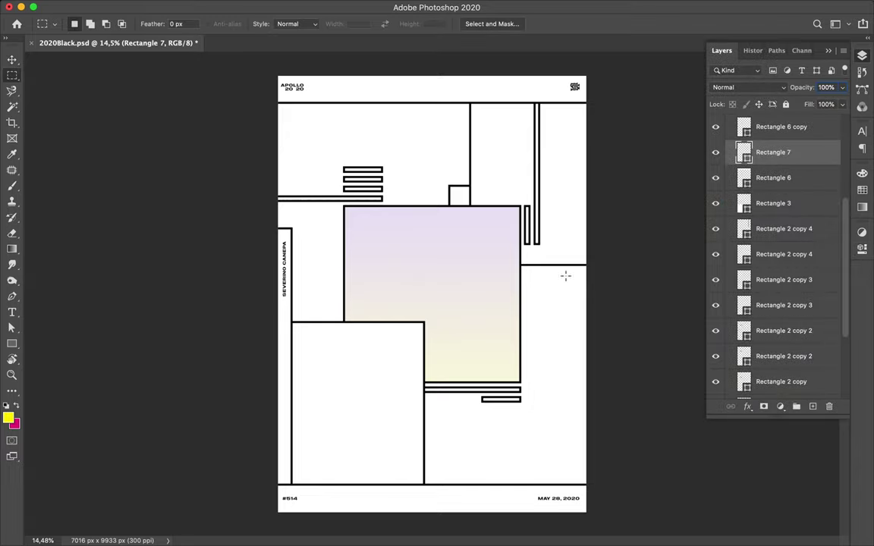
- Draw a tall 1229×7660 px strip down the right edge and shift it slightly left
{"action": "key", "text": "u"}
{"action": "left_click_drag", "start_coordinate": [566, 66], "coordinate": [620, 403]}
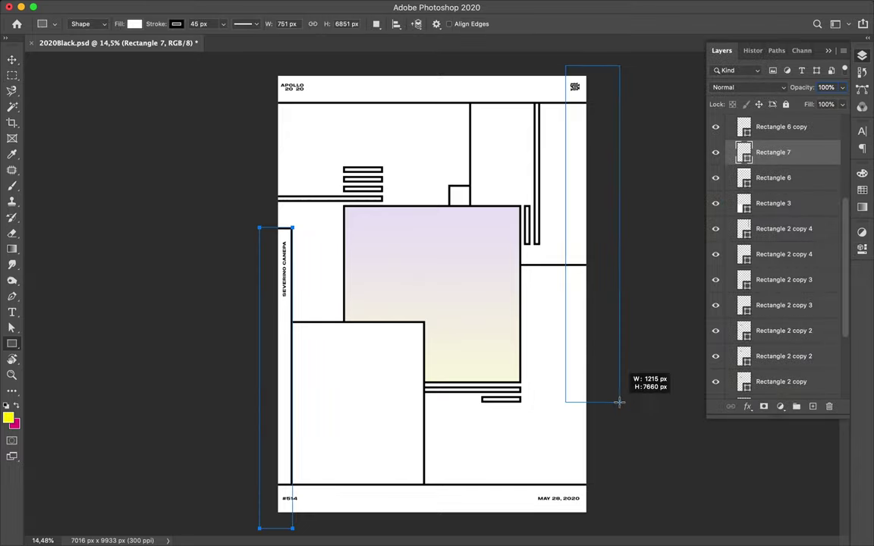
{"action": "key", "text": "v"}
{"action": "left_click_drag", "start_coordinate": [614, 439], "coordinate": [576, 346]}
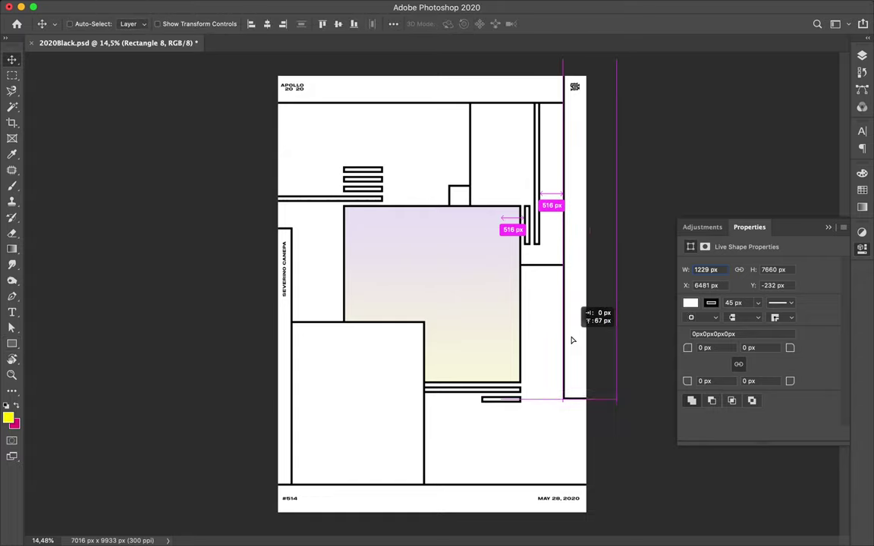
{"action": "left_click_drag", "start_coordinate": [572, 344], "coordinate": [573, 344]}
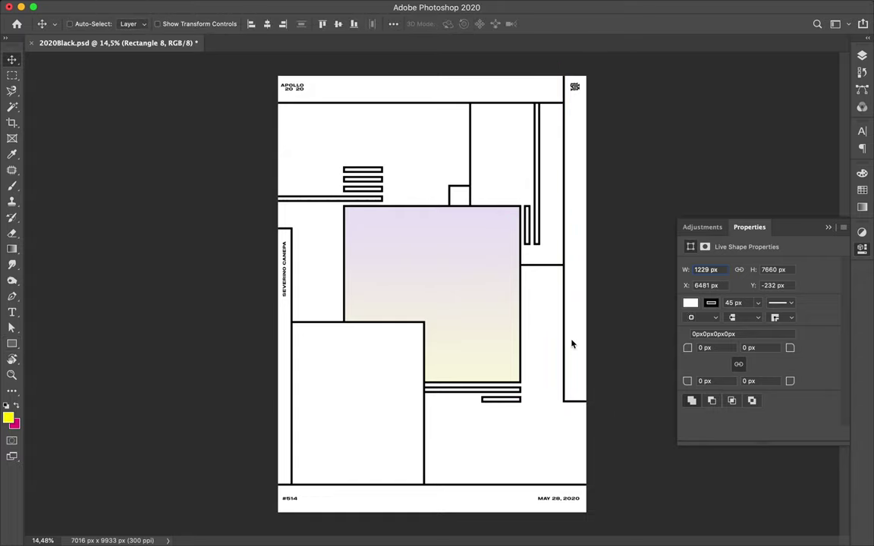
- Select the left strip, background layer and a thin bar to check their placement
{"action": "left_click", "coordinate": [292, 366]}
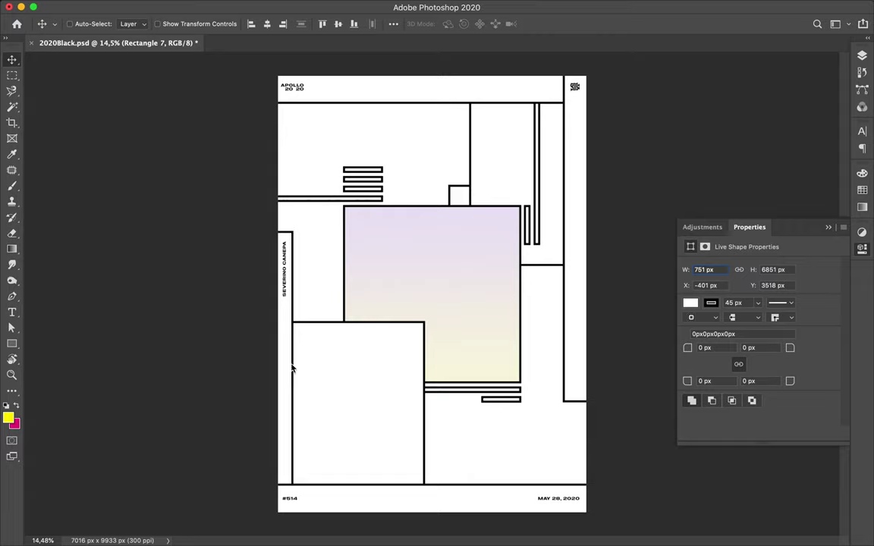
{"action": "left_click", "coordinate": [525, 434]}
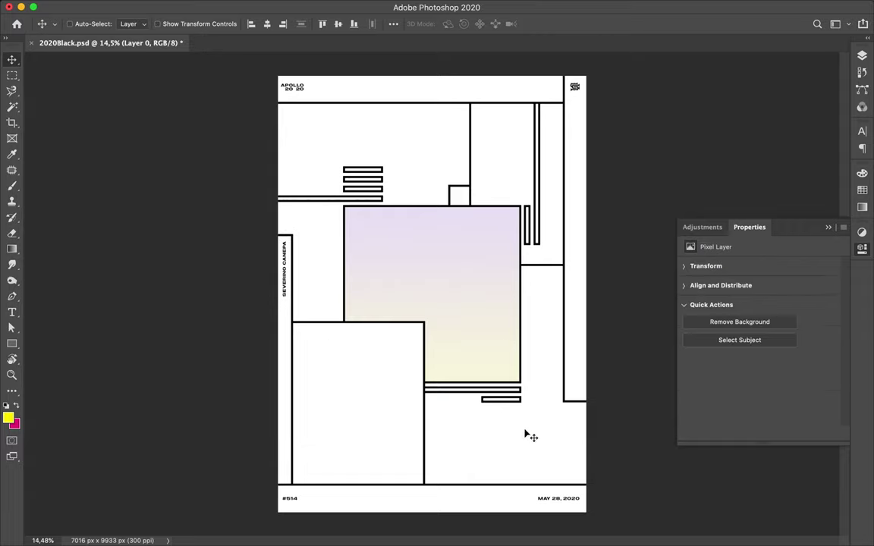
{"action": "left_click_drag", "start_coordinate": [520, 501], "coordinate": [539, 196]}
{"action": "left_click", "coordinate": [490, 189]}
- Set the outline of the selected thin bars to 27 px
{"action": "left_click", "coordinate": [481, 207], "text": "shift"}
{"action": "left_click", "coordinate": [463, 361], "text": "shift"}
{"action": "left_click", "coordinate": [364, 184], "text": "shift"}
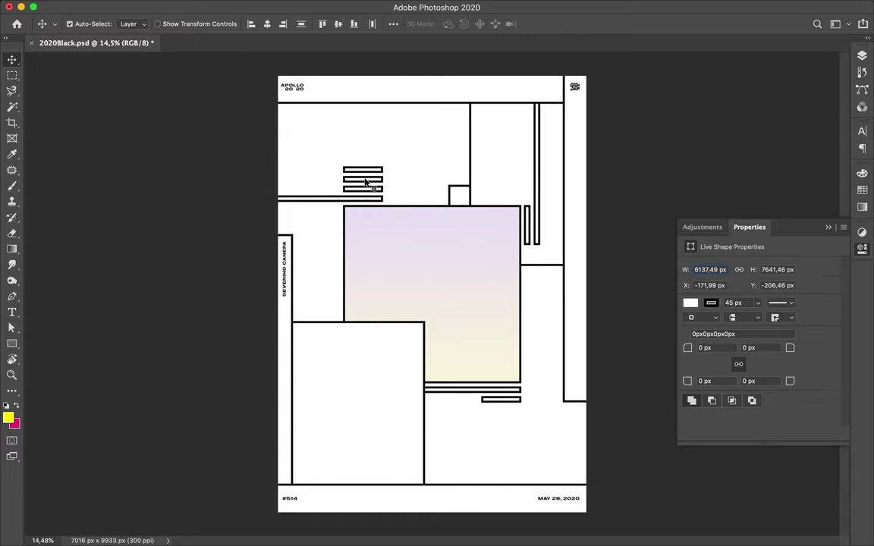
{"action": "key", "text": "a"}
{"action": "left_click", "coordinate": [260, 24]}
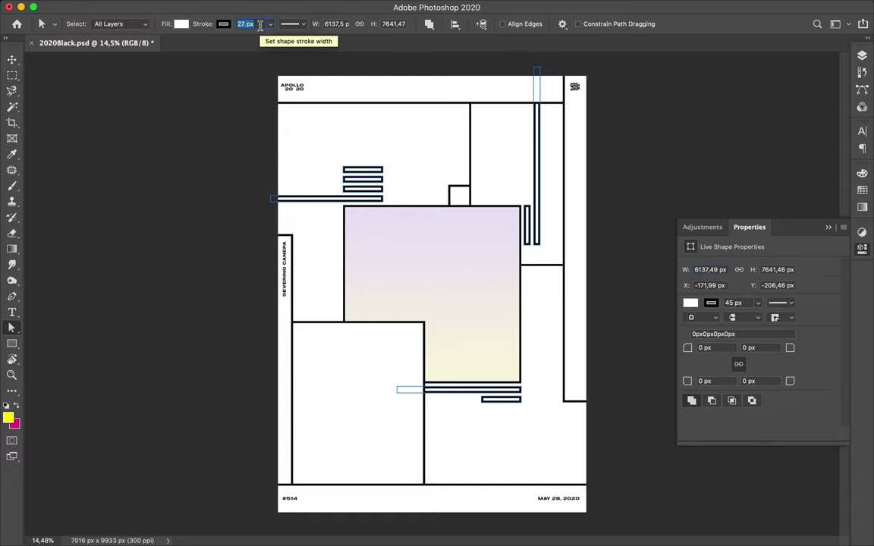
{"action": "left_click", "coordinate": [391, 117]}
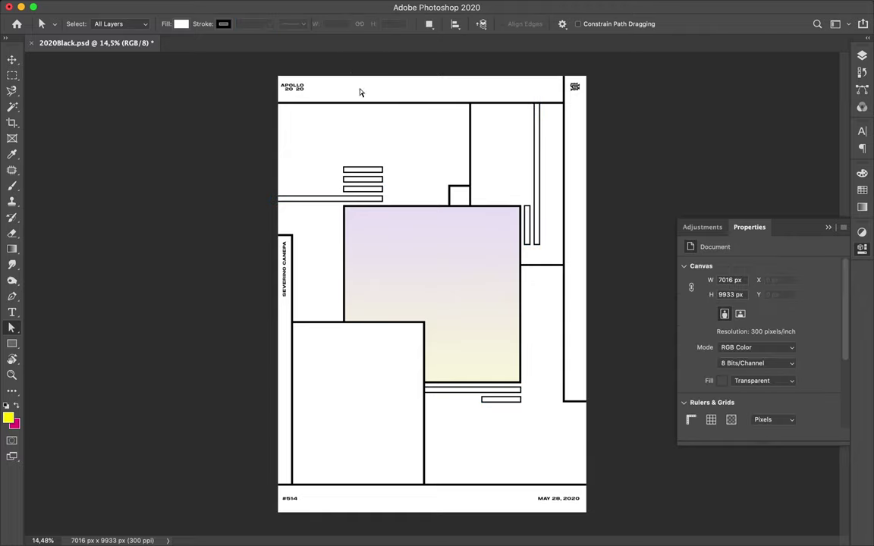
- Deselect the shapes and save the poster
{"action": "key", "text": "v"}
{"action": "left_click", "coordinate": [365, 126]}
{"action": "left_click", "coordinate": [523, 187]}
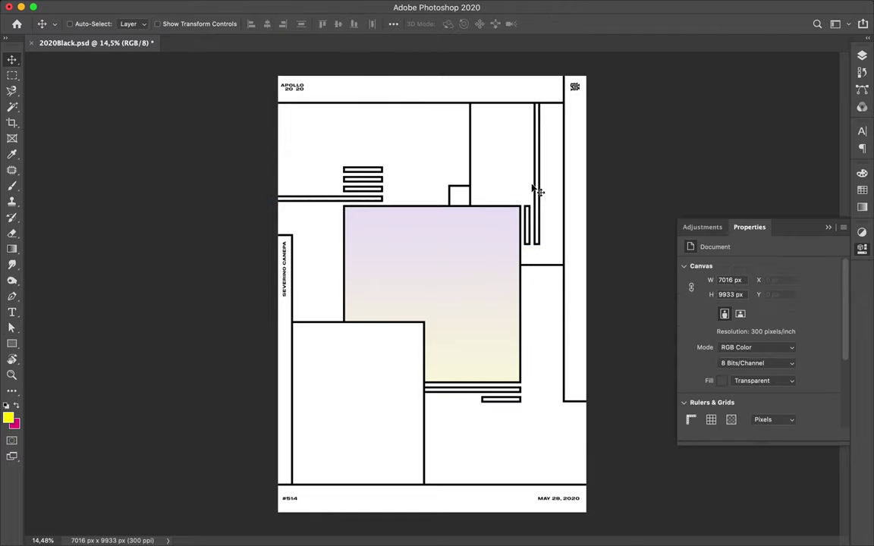
{"action": "key", "text": "ctrl+s"}
- Draw a small gradient square in the top-left corner and place its layer beneath the APOLLO text
{"action": "key", "text": "u"}
{"action": "right_click", "coordinate": [248, 72]}
{"action": "left_click_drag", "start_coordinate": [271, 69], "coordinate": [324, 111]}
{"action": "key", "text": "v"}
{"action": "left_click", "coordinate": [863, 55]}
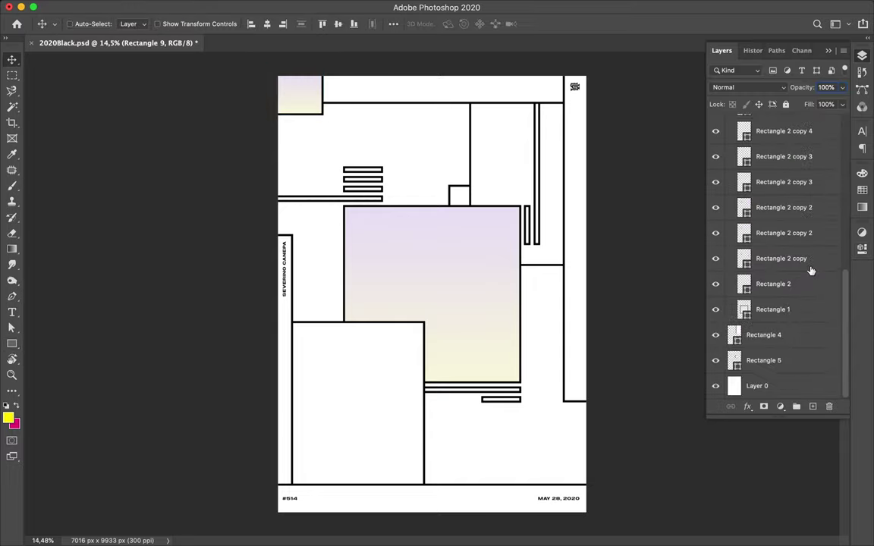
{"action": "left_click_drag", "start_coordinate": [784, 335], "coordinate": [769, 300]}
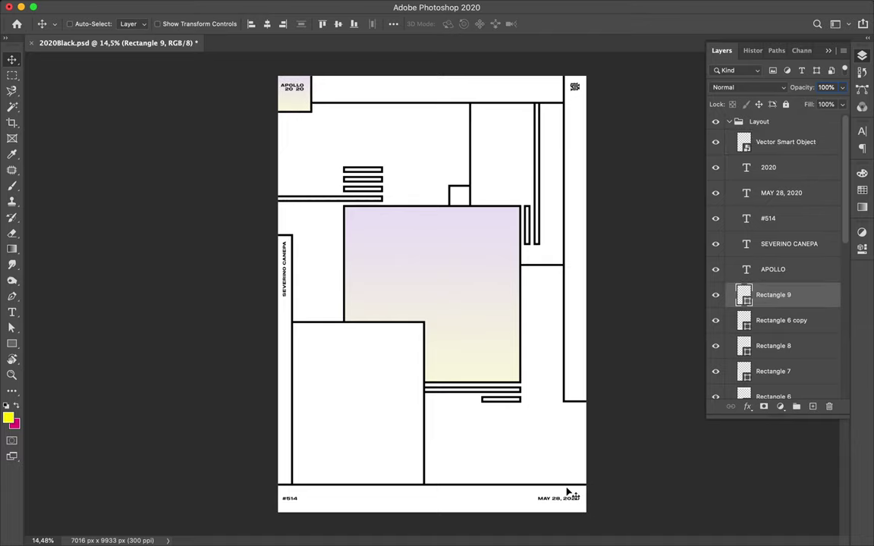
{"action": "left_click", "coordinate": [400, 499], "text": "ctrl"}
- Draw outlined boxes around the MAY 28, 2020 date and the vertical name text
{"action": "key", "text": "u"}
{"action": "left_click_drag", "start_coordinate": [592, 459], "coordinate": [530, 525]}
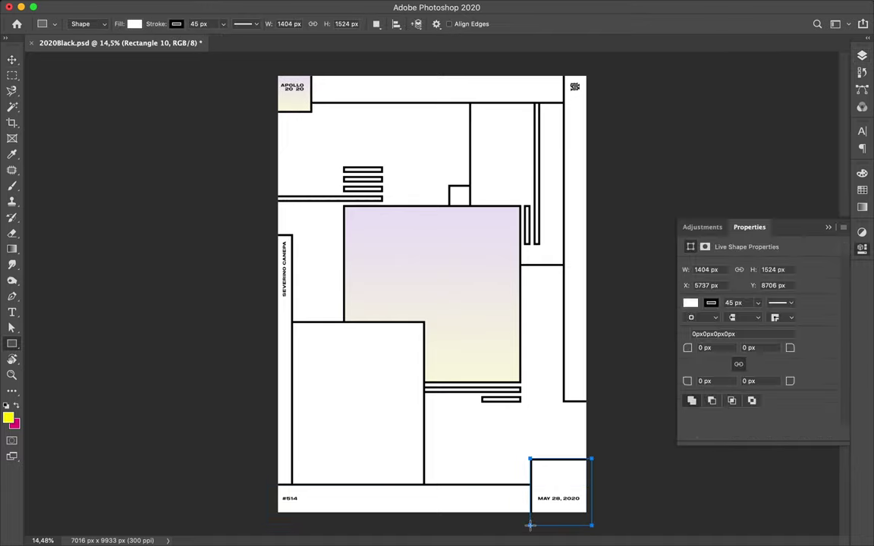
{"action": "left_click_drag", "start_coordinate": [260, 223], "coordinate": [305, 309]}
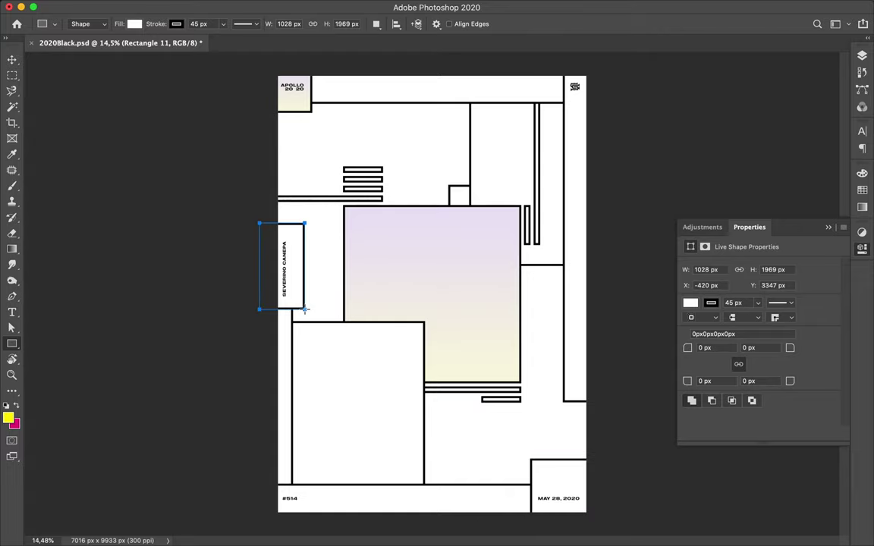
{"action": "key", "text": "v"}
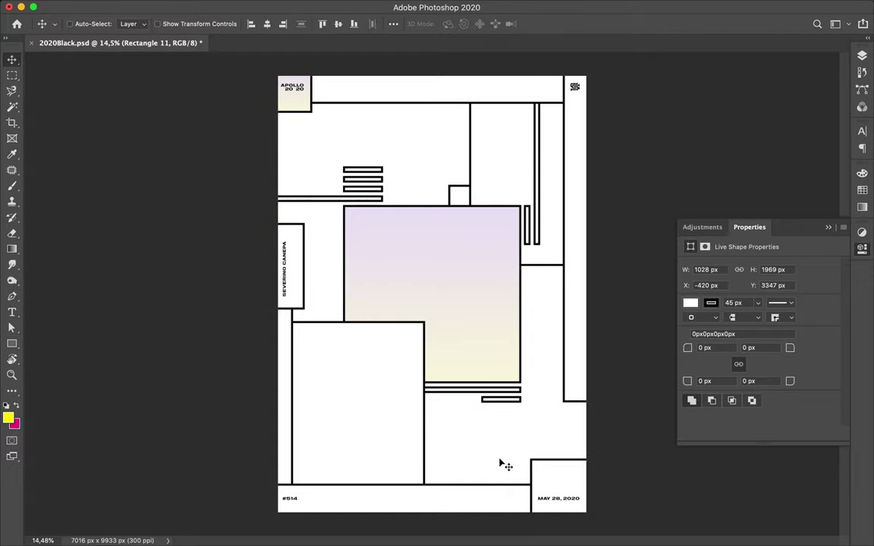
{"action": "left_click", "coordinate": [360, 193]}
- Delete the stacked small bars, double bar and short bars, and resize the long horizontal bar
{"action": "key", "text": "Delete"}
{"action": "key", "text": "Delete"}
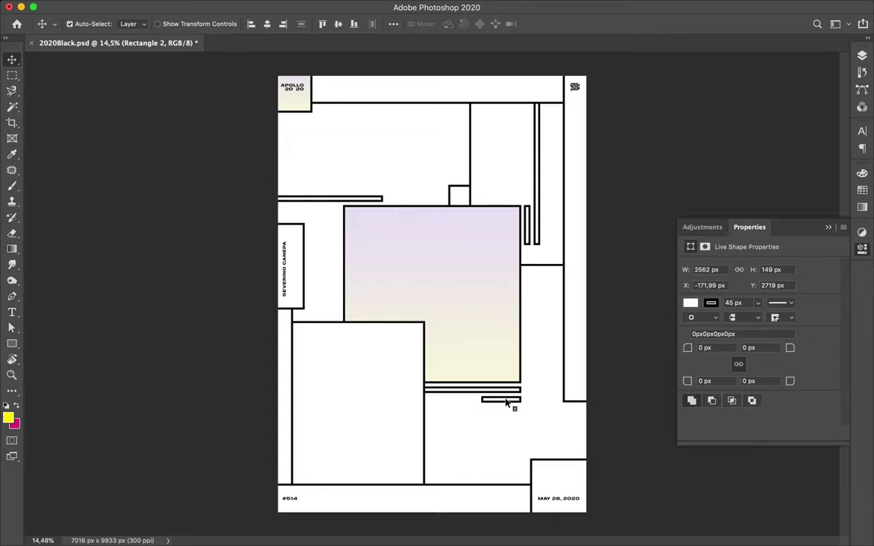
{"action": "left_click", "coordinate": [537, 224]}
{"action": "key", "text": "Delete"}
{"action": "left_click", "coordinate": [380, 200]}
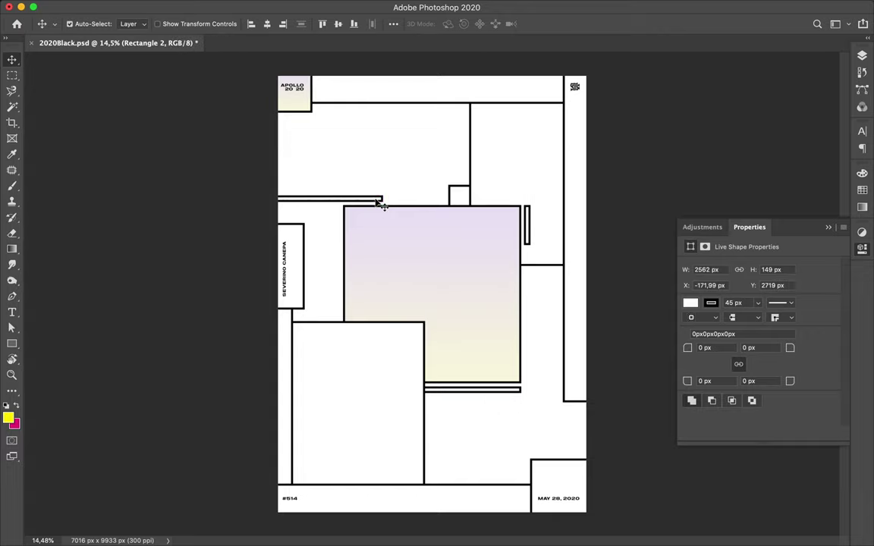
{"action": "key", "text": "ctrl+t"}
{"action": "key", "text": "Return"}
{"action": "left_click", "coordinate": [531, 231]}
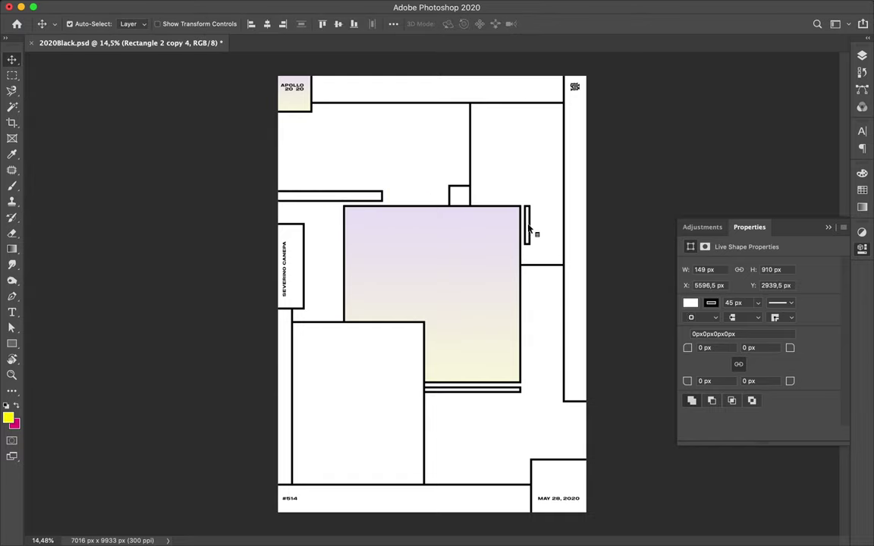
{"action": "key", "text": "Delete"}
- Move a thin bar up beside the gradient square and rotate it to vertical
{"action": "left_click_drag", "start_coordinate": [495, 394], "coordinate": [488, 402]}
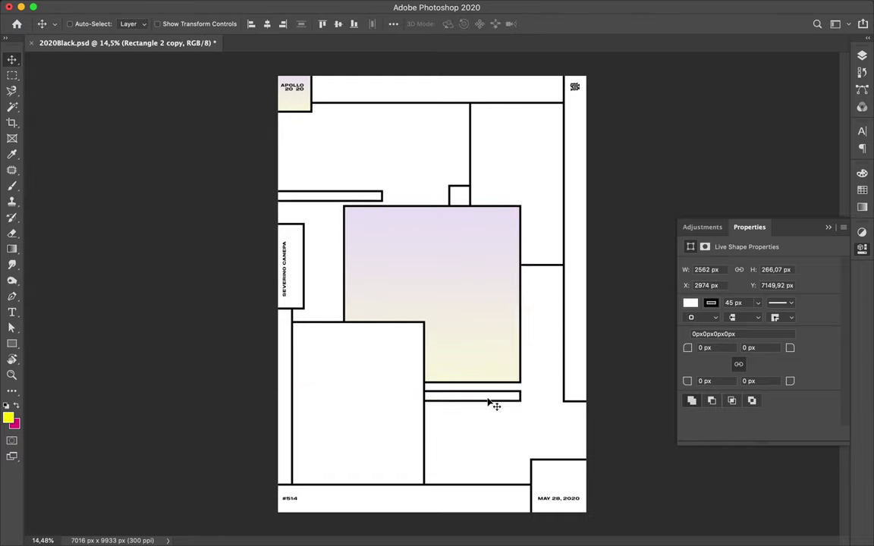
{"action": "mouse_move", "coordinate": [478, 400]}
{"action": "left_mouse_down"}
{"action": "mouse_move", "coordinate": [477, 202]}
{"action": "mouse_move", "coordinate": [465, 191]}
{"action": "mouse_move", "coordinate": [534, 233]}
{"action": "left_mouse_up"}
{"action": "key", "text": "ctrl+t"}
{"action": "key", "text": "Return"}
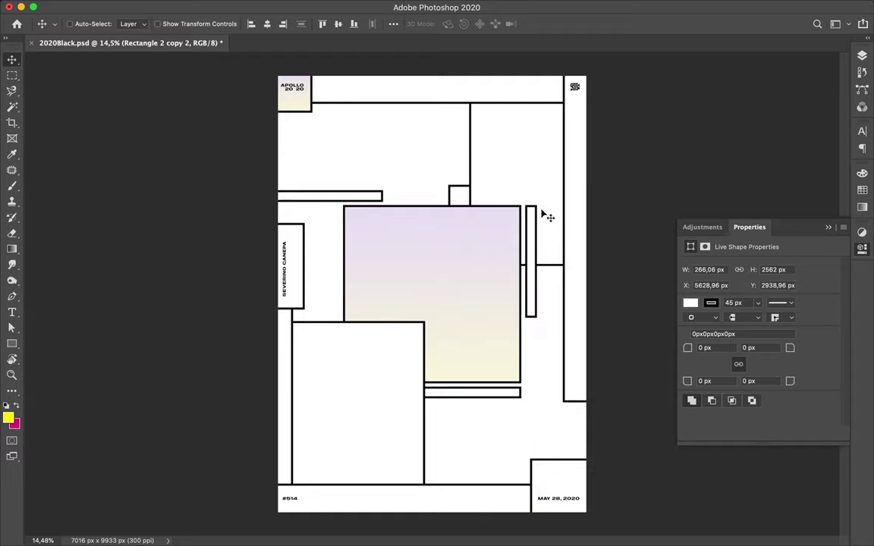
{"action": "key", "text": "ctrl+t"}
- Enlarge the vertical bar into a wider rectangle and move its layer below Rectangle 4
{"action": "left_click_drag", "start_coordinate": [526, 205], "coordinate": [482, 198]}
{"action": "key", "text": "Return"}
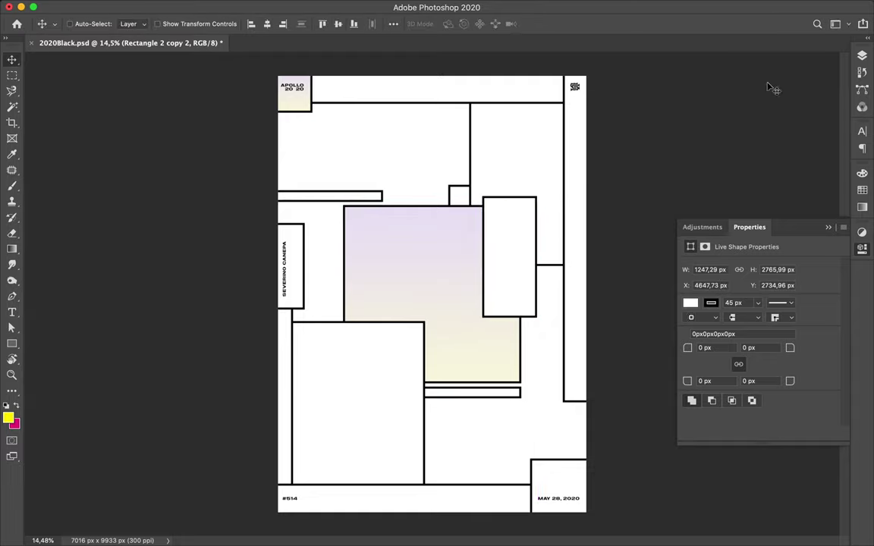
{"action": "left_click", "coordinate": [862, 55]}
{"action": "scroll", "coordinate": [774, 228], "scroll_direction": "down", "scroll_amount": 5}
{"action": "mouse_move", "coordinate": [782, 231]}
{"action": "left_mouse_down"}
{"action": "mouse_move", "coordinate": [781, 335]}
{"action": "mouse_move", "coordinate": [780, 307]}
{"action": "left_mouse_up"}
- Stretch the rectangle's left edge behind the gradient square, then copy the gradient square up-right
{"action": "key", "text": "ctrl+t"}
{"action": "left_click_drag", "start_coordinate": [482, 257], "coordinate": [425, 256]}
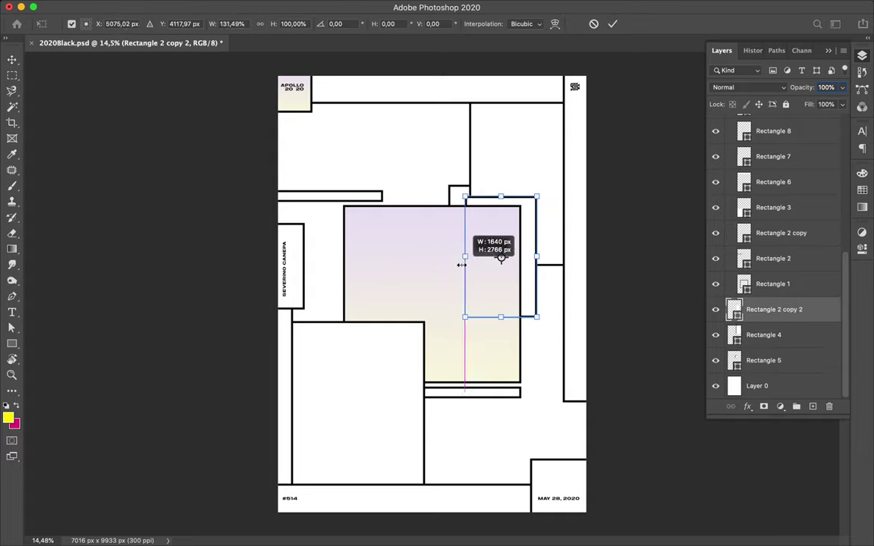
{"action": "key", "text": "Return"}
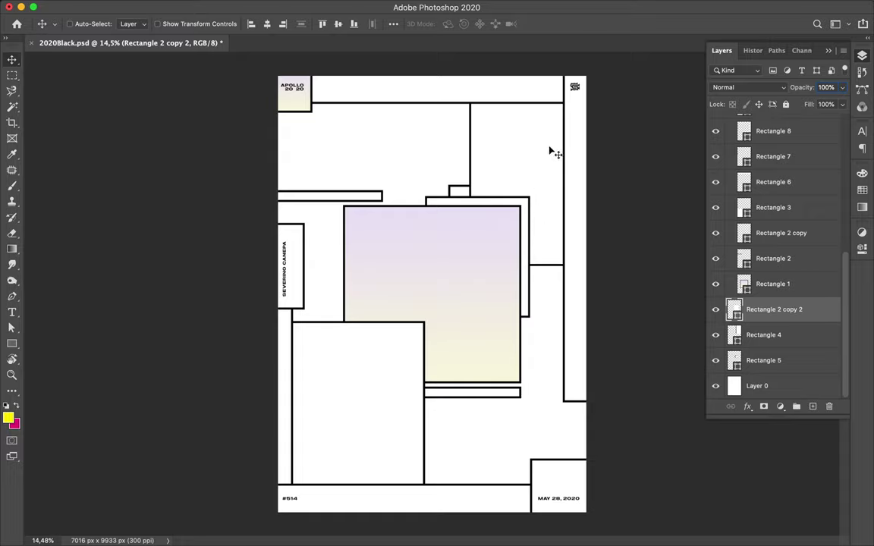
{"action": "left_click_drag", "start_coordinate": [486, 247], "coordinate": [559, 181]}
- Shrink the gradient square copy to a small upper-right square and nudge it down-left
{"action": "key", "text": "ctrl+t"}
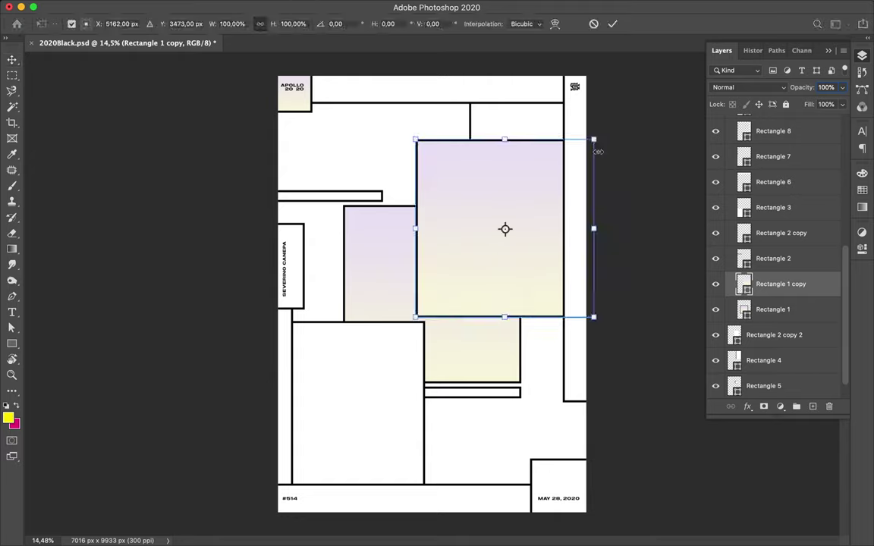
{"action": "mouse_move", "coordinate": [594, 140]}
{"action": "left_mouse_down"}
{"action": "mouse_move", "coordinate": [453, 283]}
{"action": "mouse_move", "coordinate": [554, 118]}
{"action": "left_mouse_up"}
{"action": "key", "text": "Return"}
{"action": "key", "text": "shift+Down"}
{"action": "key", "text": "shift+Down"}
{"action": "key", "text": "shift+Down"}
{"action": "key", "text": "shift+Left"}
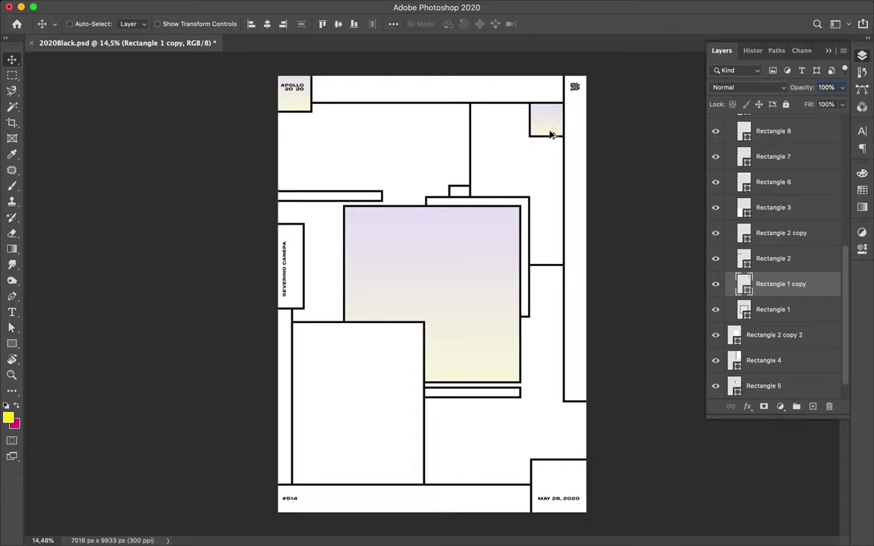
- Duplicate the small square, reorder the copy to show bottom-left, and nudge the date box down
{"action": "key", "text": "ctrl+j"}
{"action": "left_click_drag", "start_coordinate": [821, 232], "coordinate": [804, 146]}
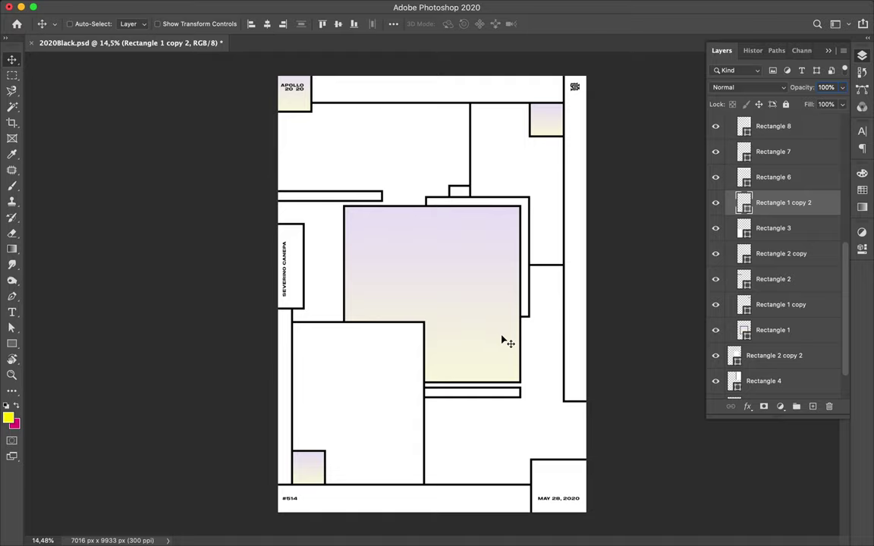
{"action": "left_click_drag", "start_coordinate": [558, 468], "coordinate": [556, 480]}
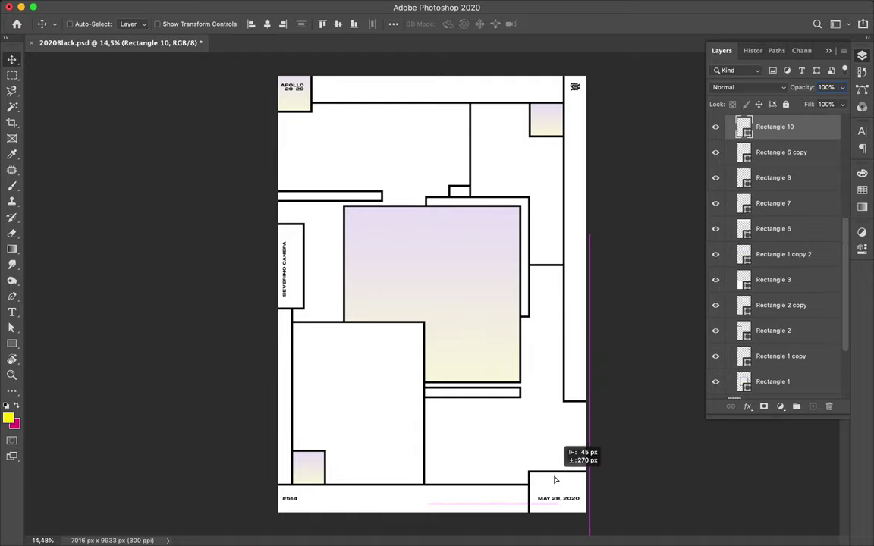
- Align the tall right box, small top-right square and boxes around the gradient square, then save
{"action": "left_click_drag", "start_coordinate": [574, 352], "coordinate": [571, 366]}
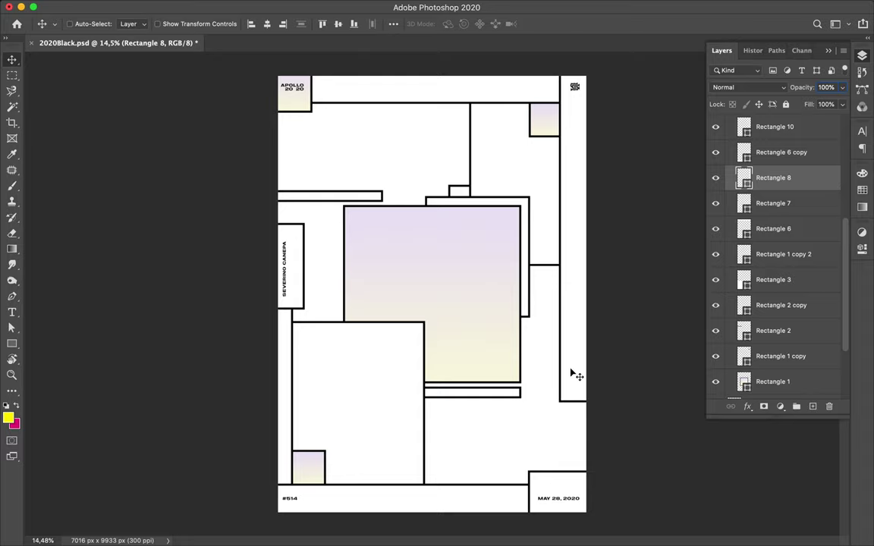
{"action": "left_click_drag", "start_coordinate": [550, 116], "coordinate": [546, 125]}
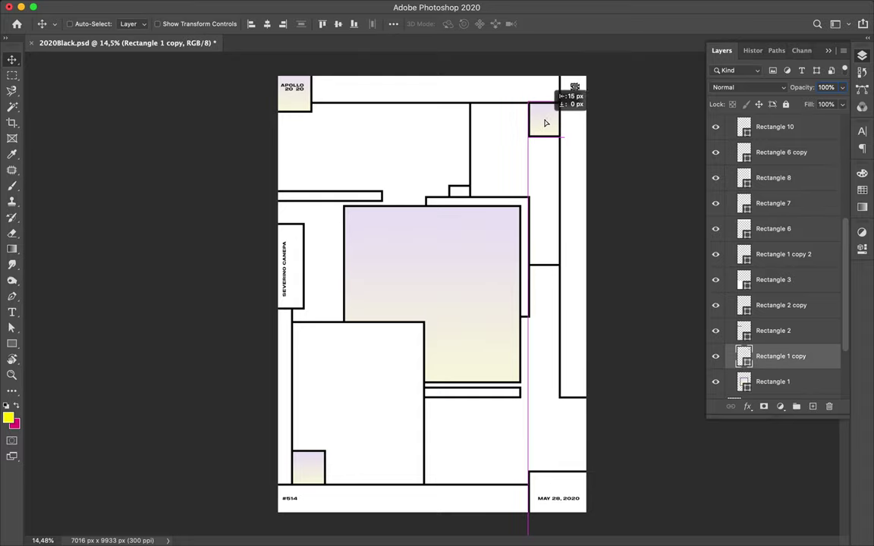
{"action": "left_click_drag", "start_coordinate": [459, 191], "coordinate": [459, 166]}
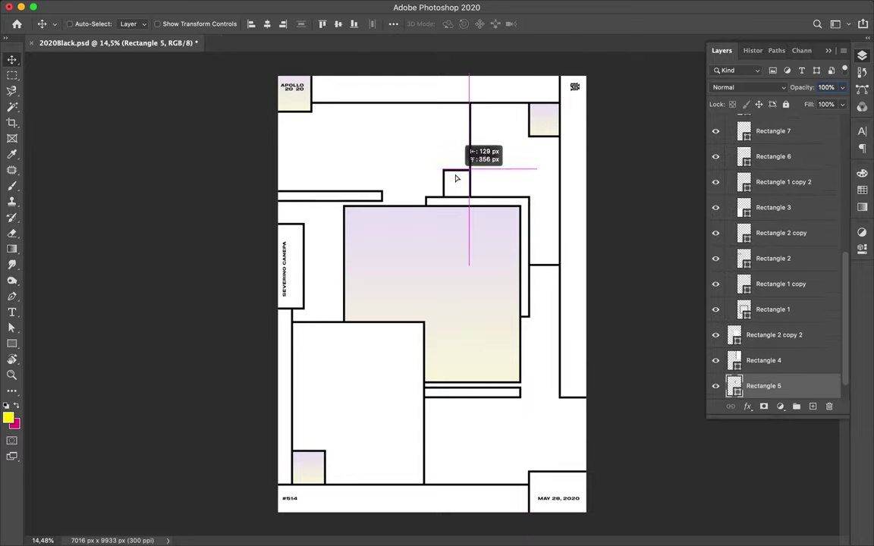
{"action": "left_click_drag", "start_coordinate": [529, 207], "coordinate": [531, 199]}
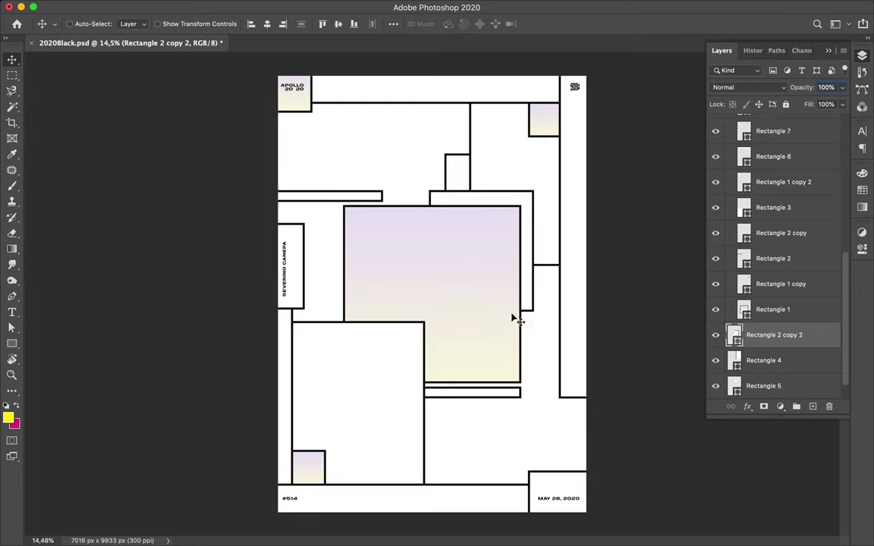
{"action": "left_click", "coordinate": [300, 97]}
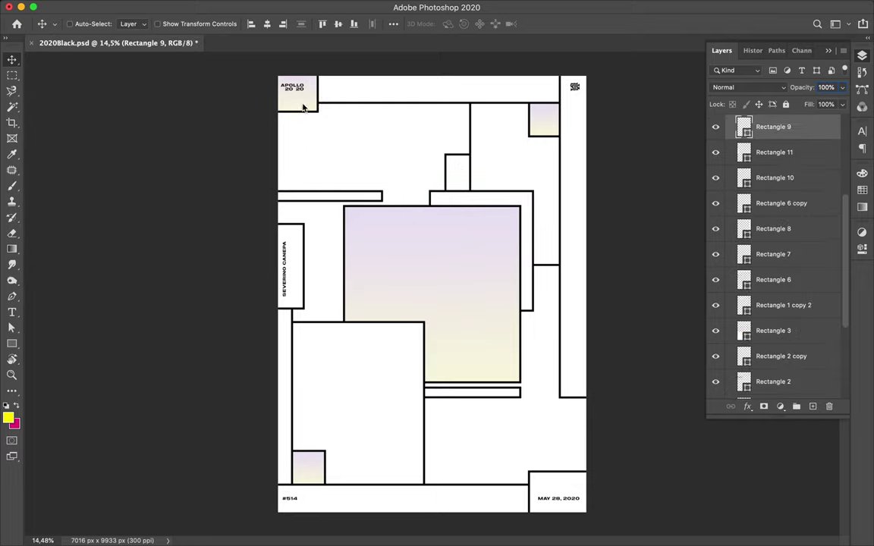
{"action": "key", "text": "ctrl+s"}
- Bring up the finished Apollo 2020 poster displayed against black
{"action": "left_click", "coordinate": [607, 6]}
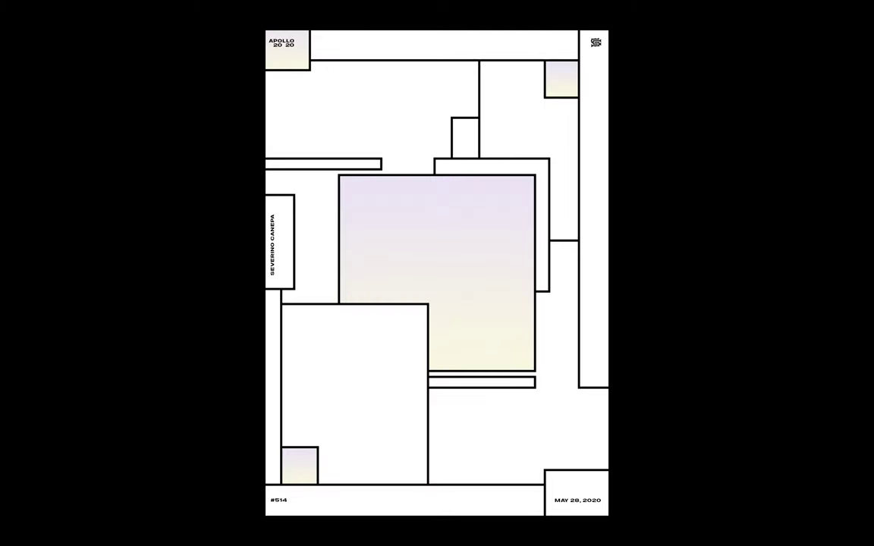